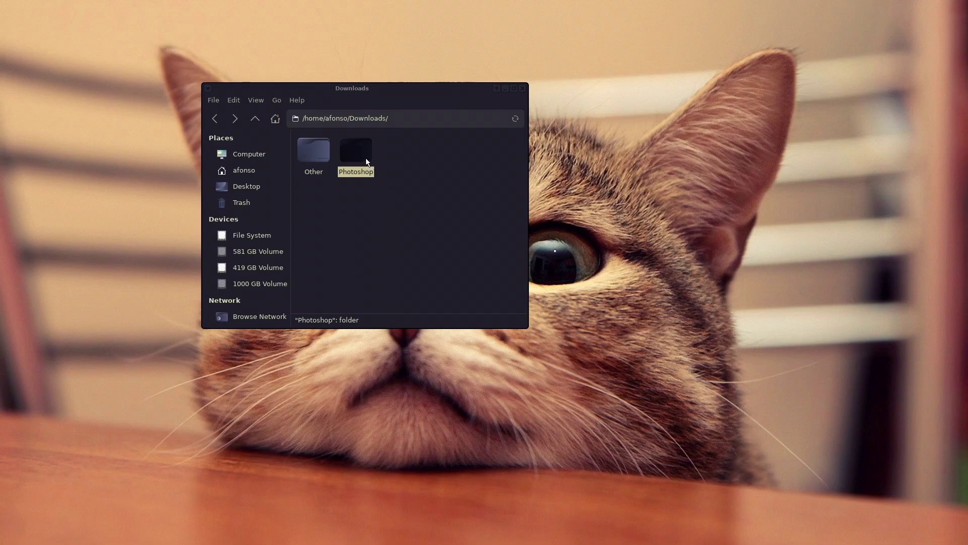
- Open the Photoshop folder and run setup.exe with Wine Windows Program Loader
double_click(366, 158)
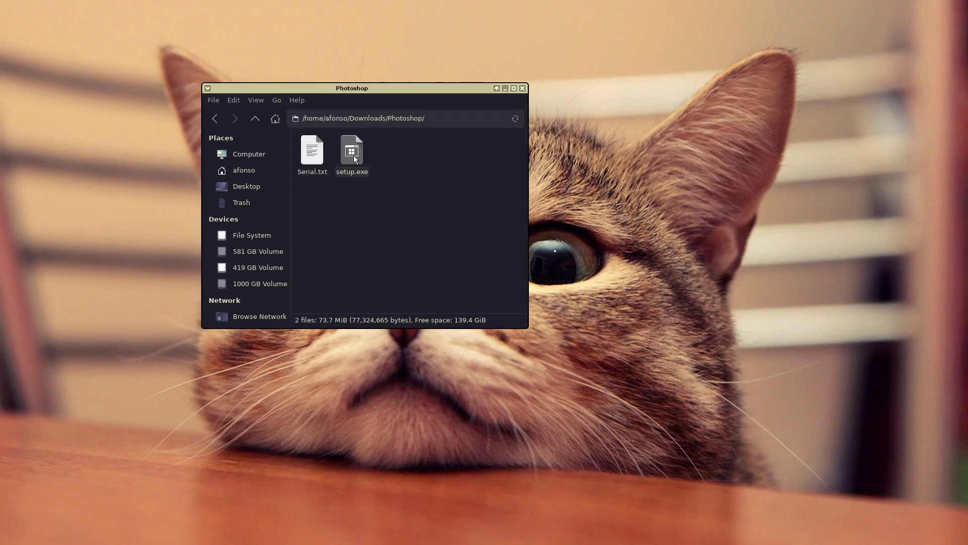
right_click(353, 155)
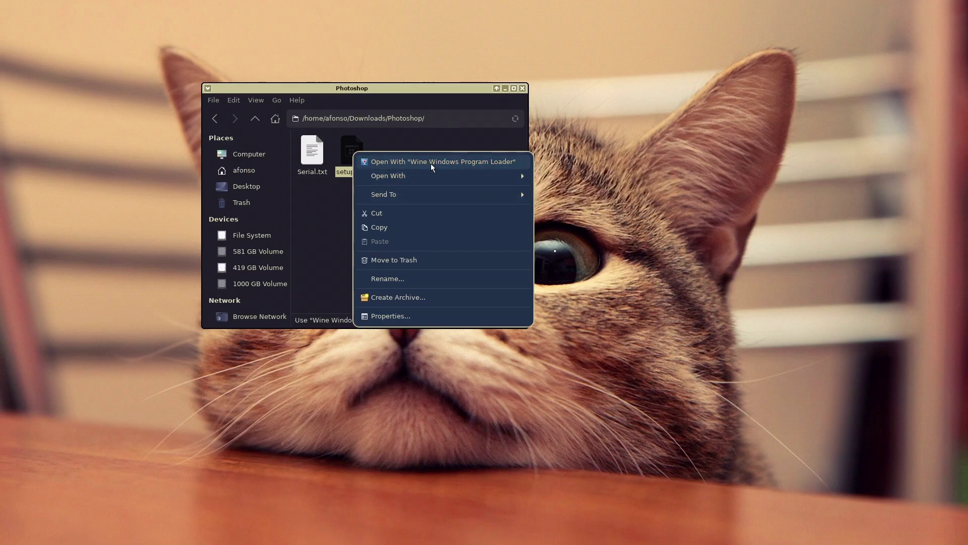
click(379, 155)
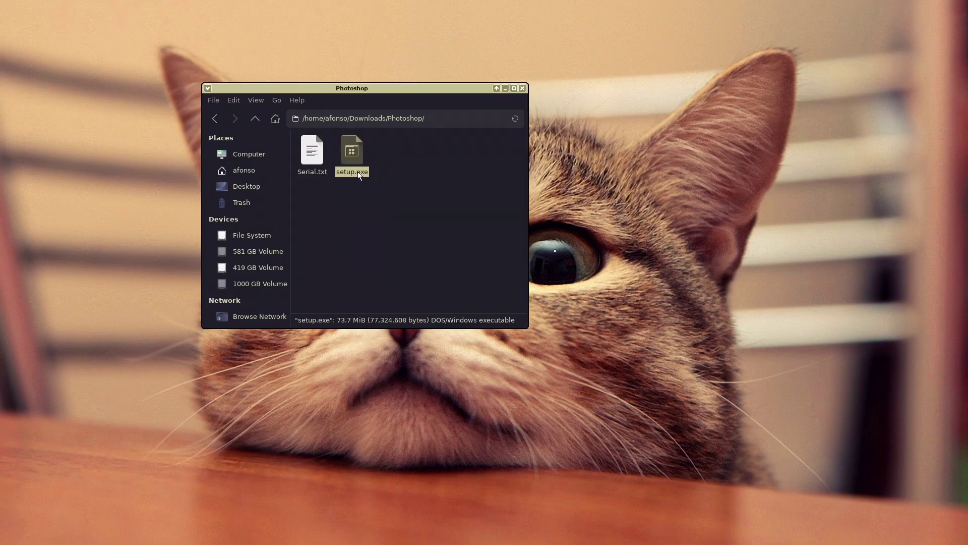
right_click(355, 141)
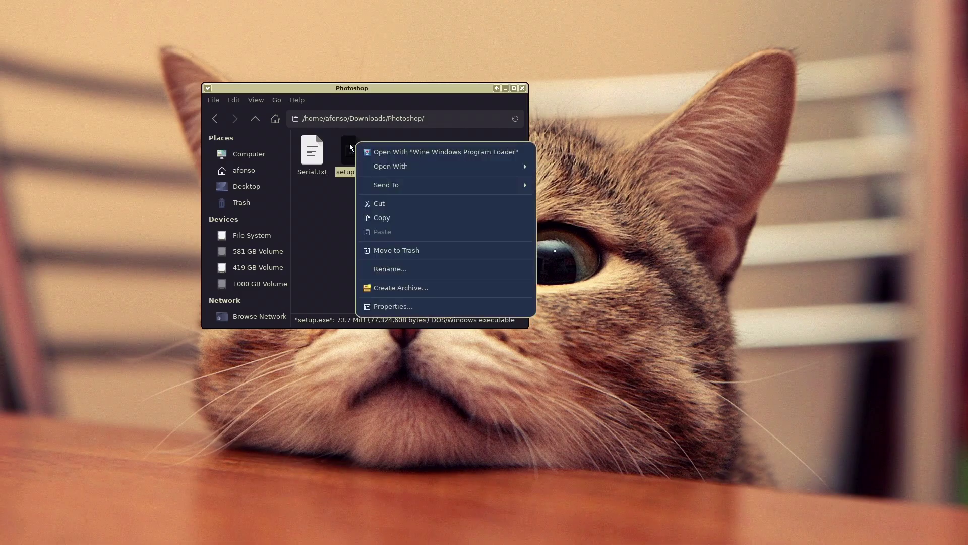
click(427, 157)
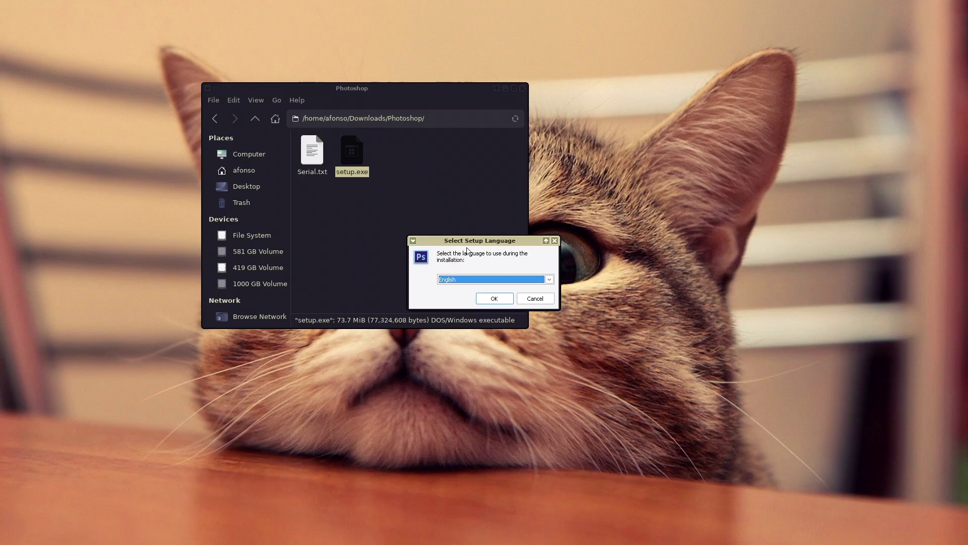
- Confirm English as the setup language
click(457, 240)
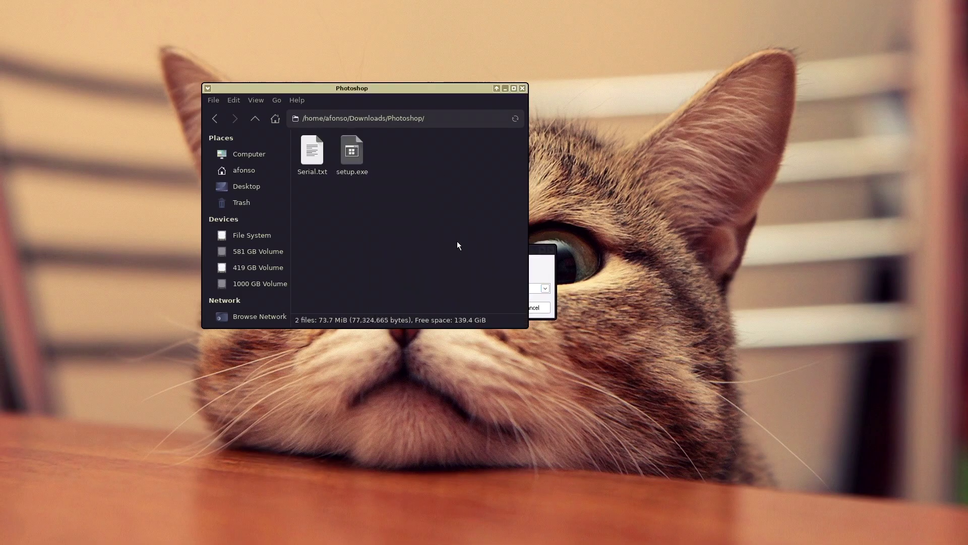
click(535, 262)
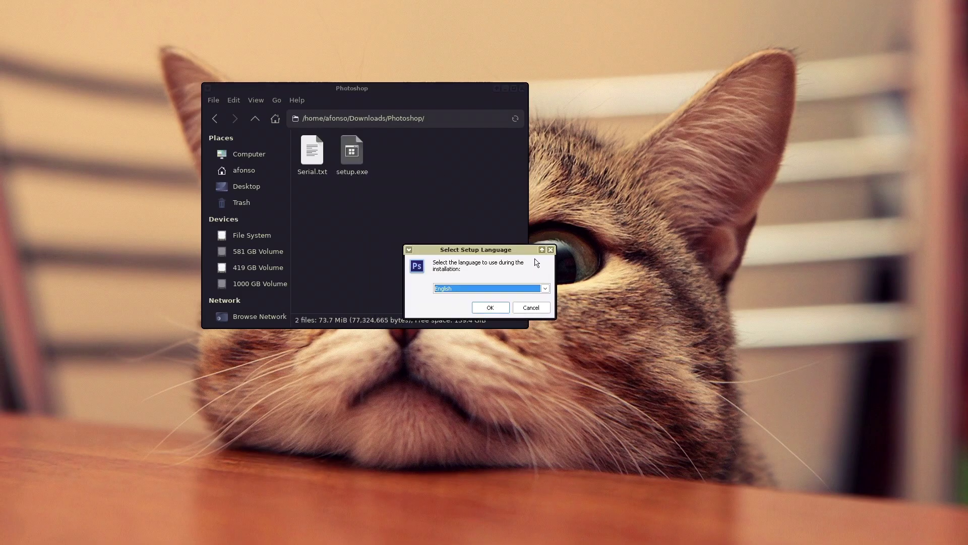
click(490, 308)
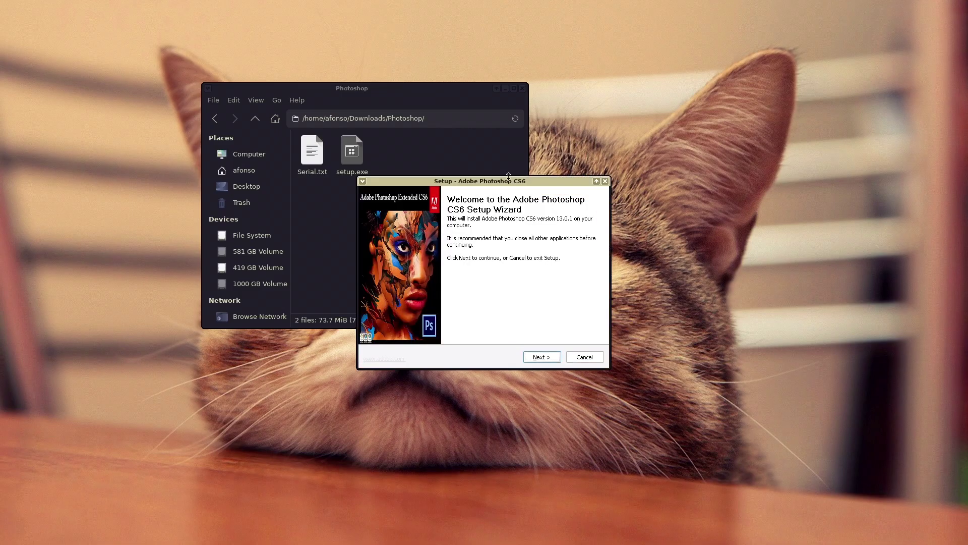
- Accept the licence agreement and keep the default location, Start Menu folder and tasks
drag(501, 182, 583, 183)
click(621, 360)
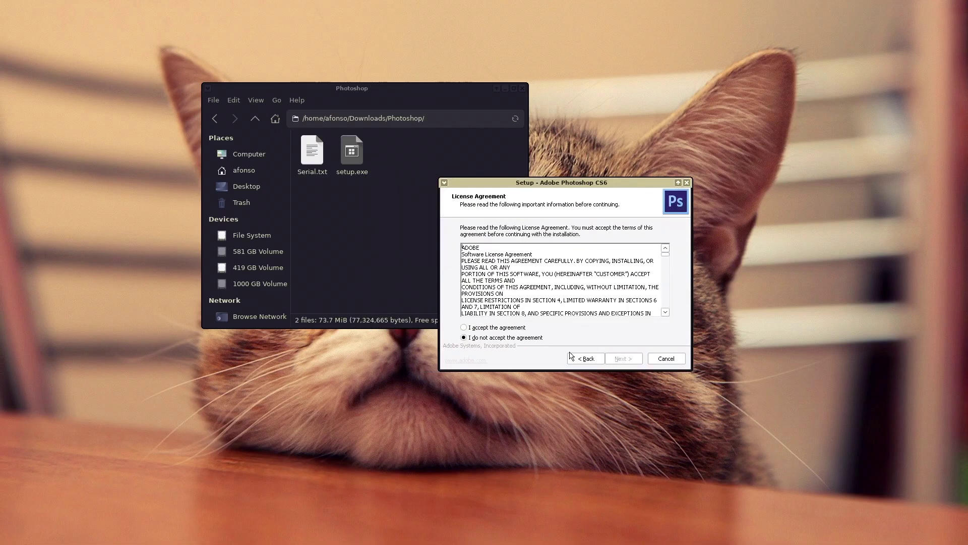
click(489, 328)
click(624, 360)
click(624, 360)
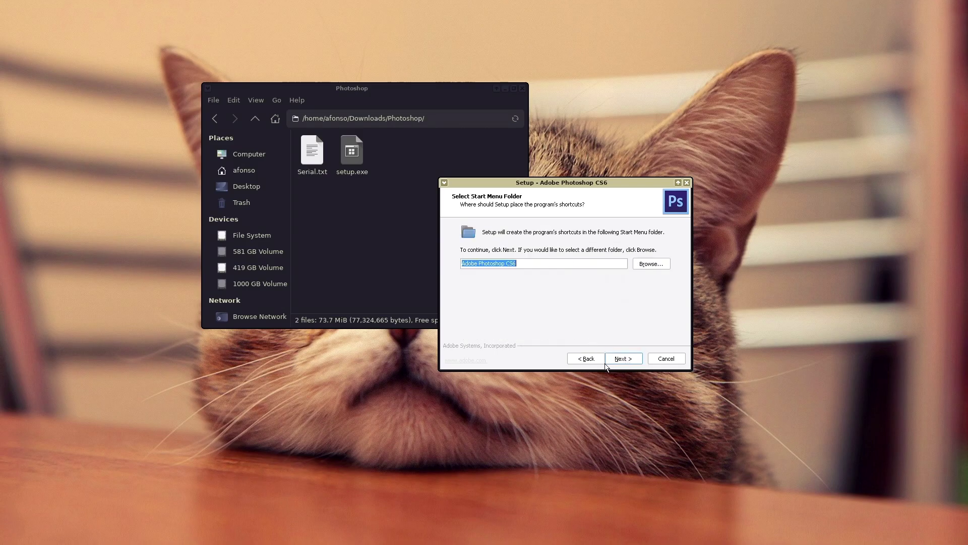
click(625, 363)
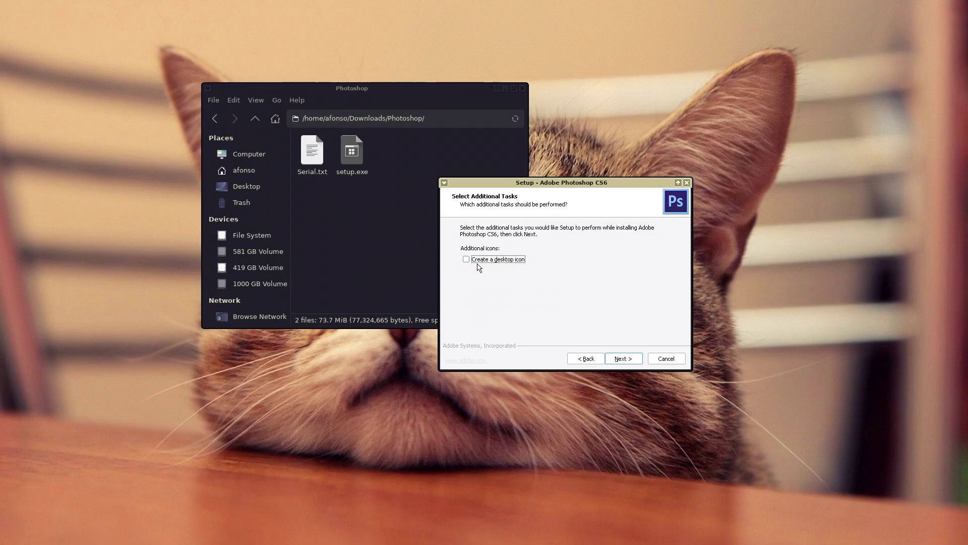
click(623, 359)
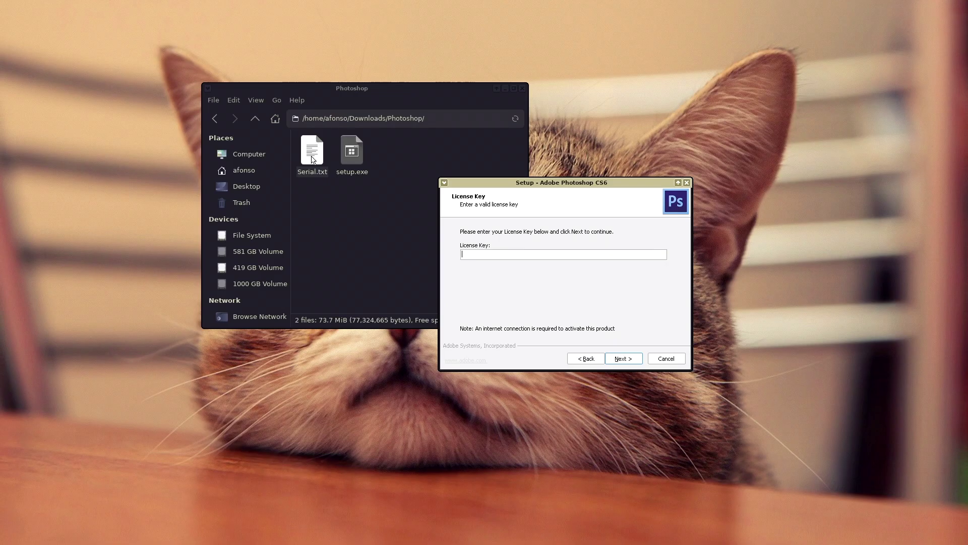
- Copy the activation key from Serial.txt in Mousepad, then close Mousepad
double_click(313, 159)
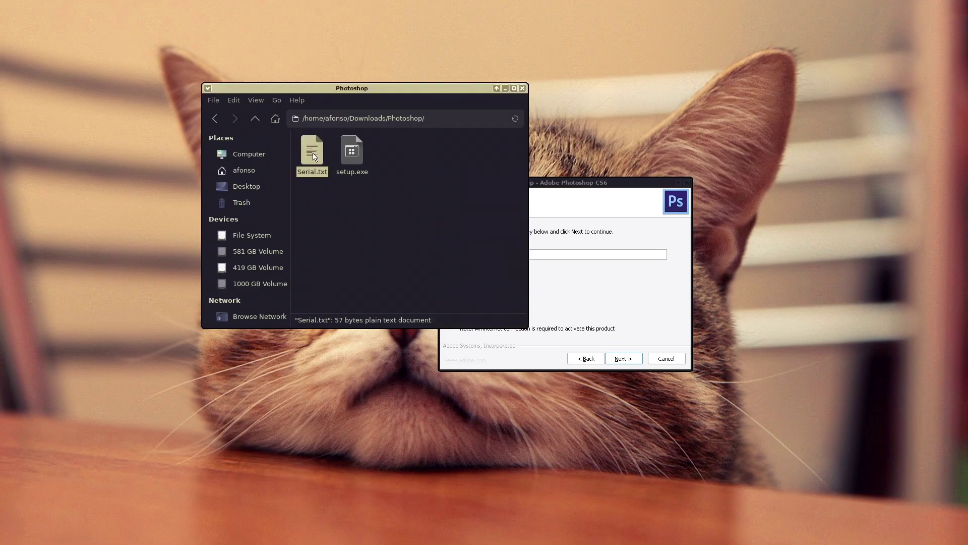
drag(449, 151, 190, 110)
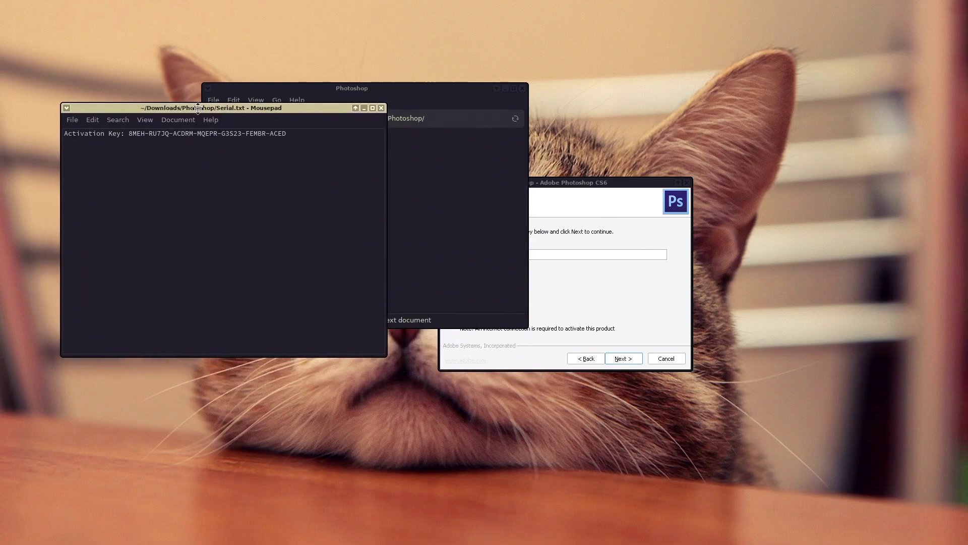
drag(307, 134, 130, 134)
right_click(151, 132)
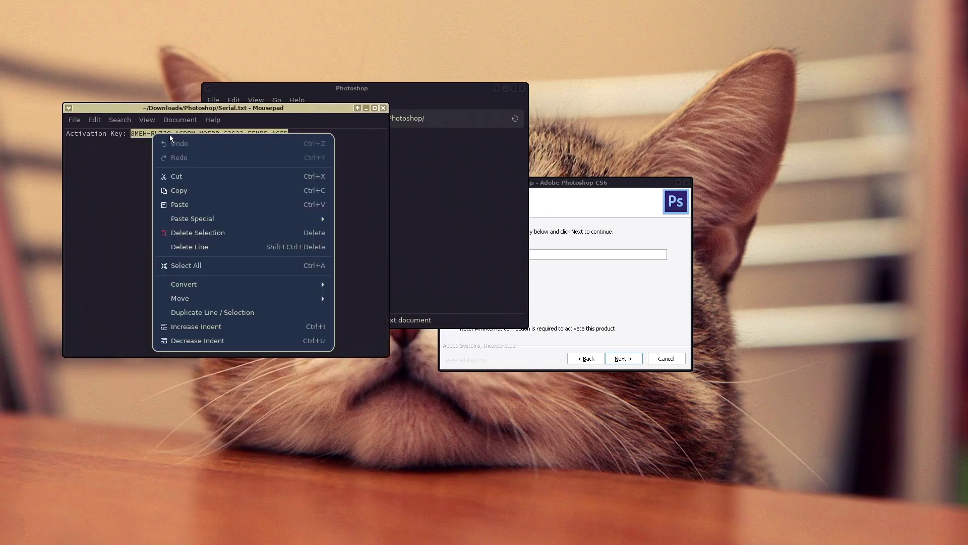
click(211, 191)
click(282, 142)
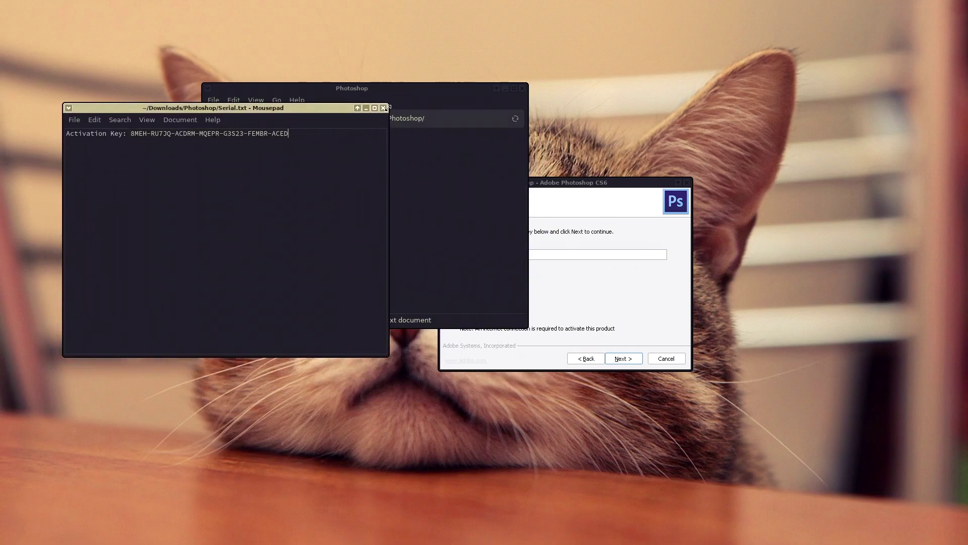
click(383, 108)
- Paste the copied activation key into the wizard's License Key field
click(571, 253)
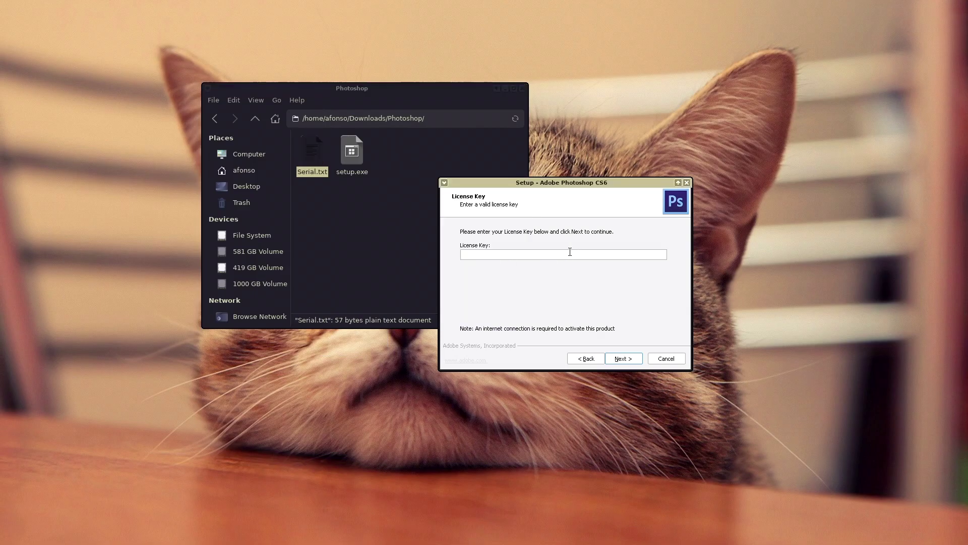
right_click(572, 254)
click(595, 289)
- Run the Photoshop CS6 installation to completion and exit the setup wizard
click(625, 359)
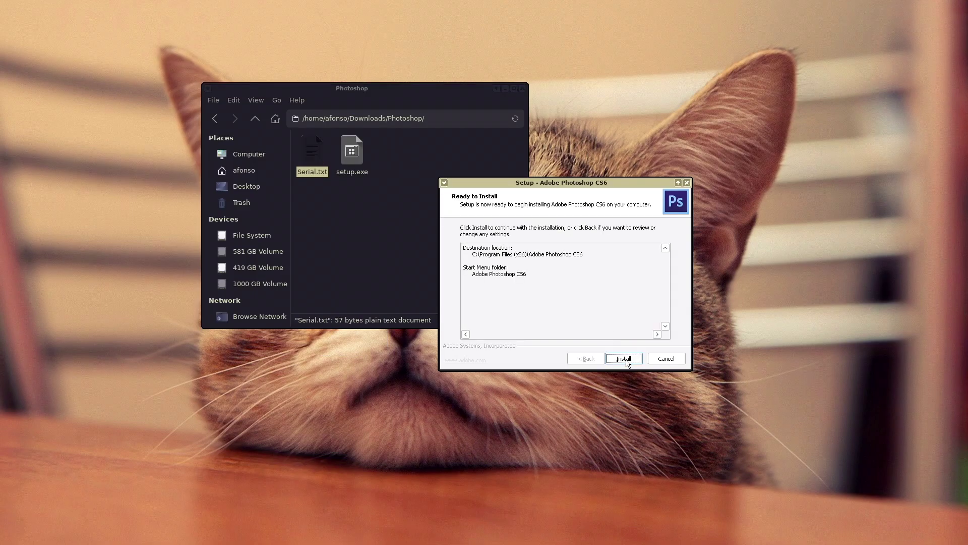
click(624, 359)
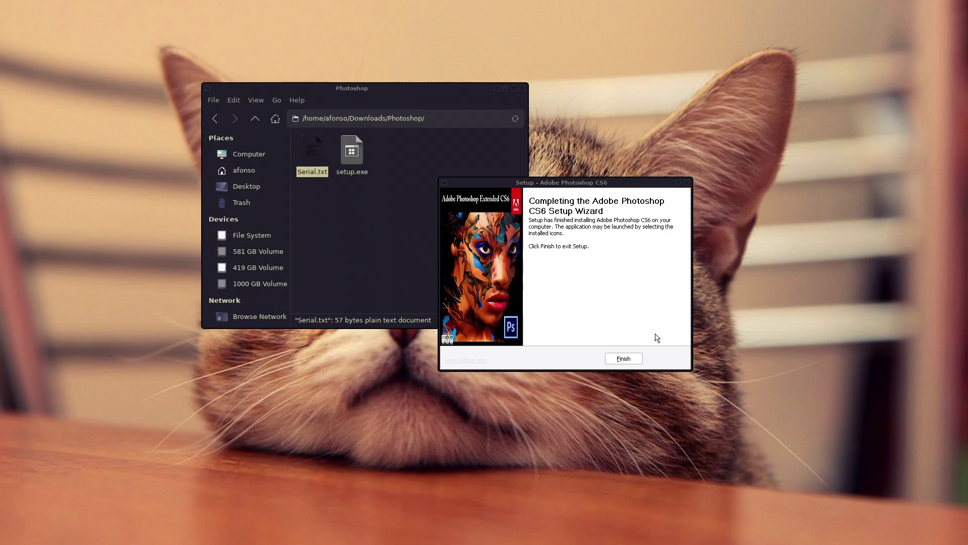
click(624, 358)
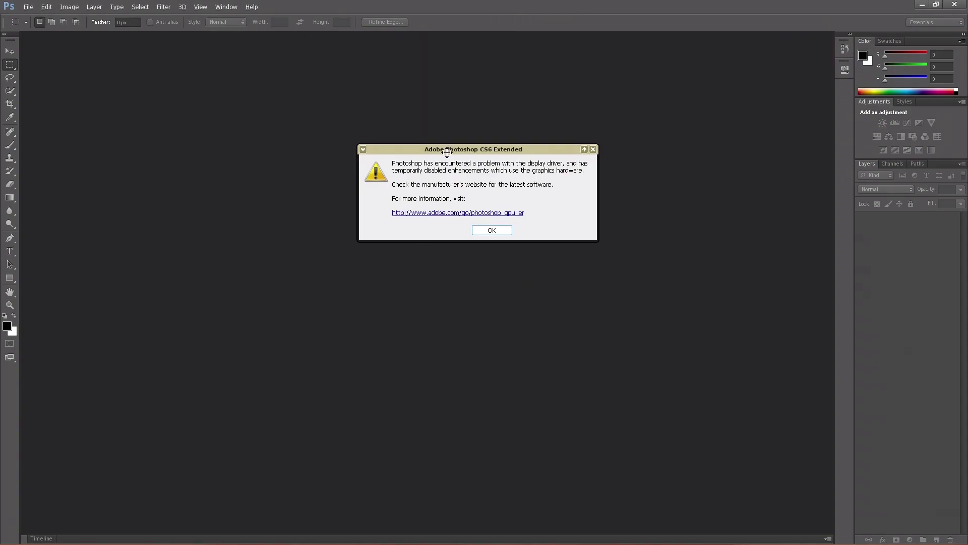
drag(466, 150, 451, 167)
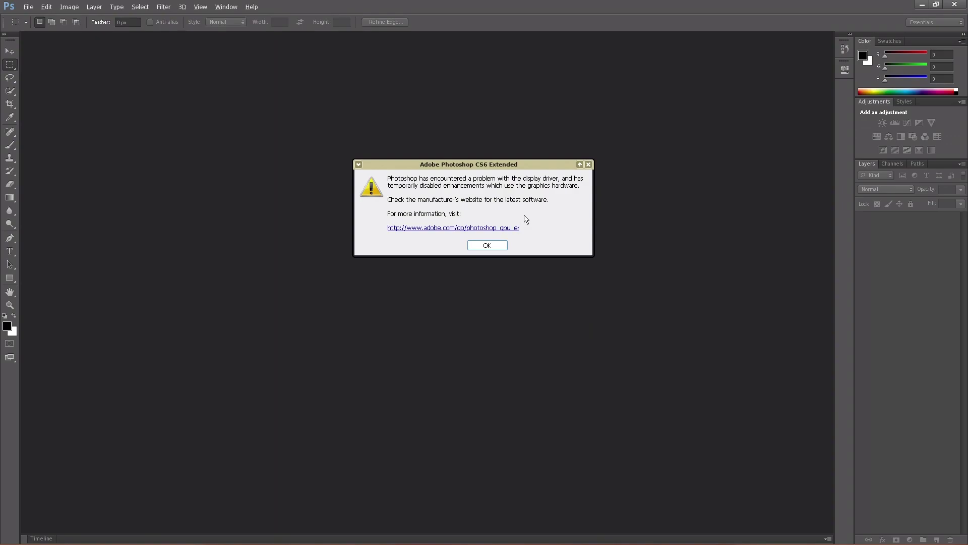
- Close the warning about disabled graphics enhancements
click(588, 164)
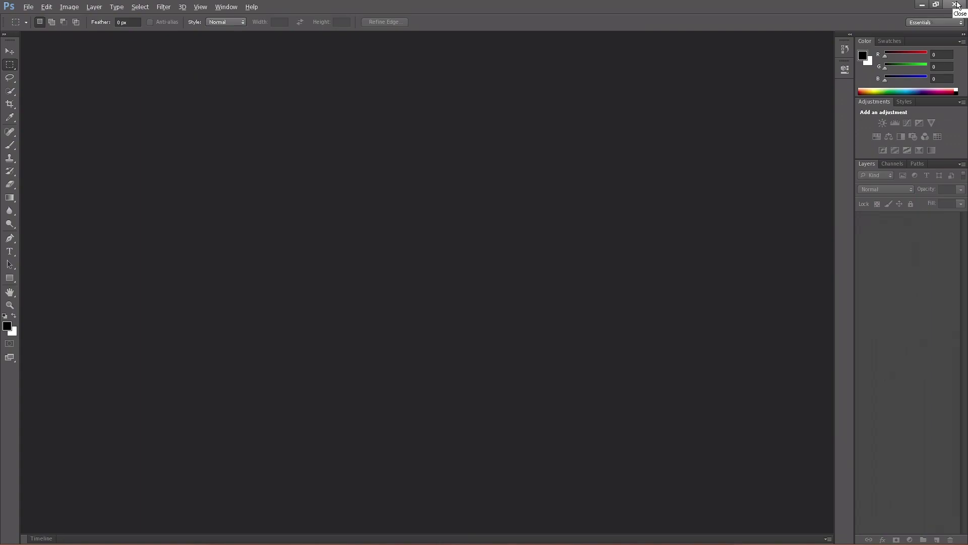
- Quit Photoshop and return focus to Thunar's Photoshop folder window
click(956, 5)
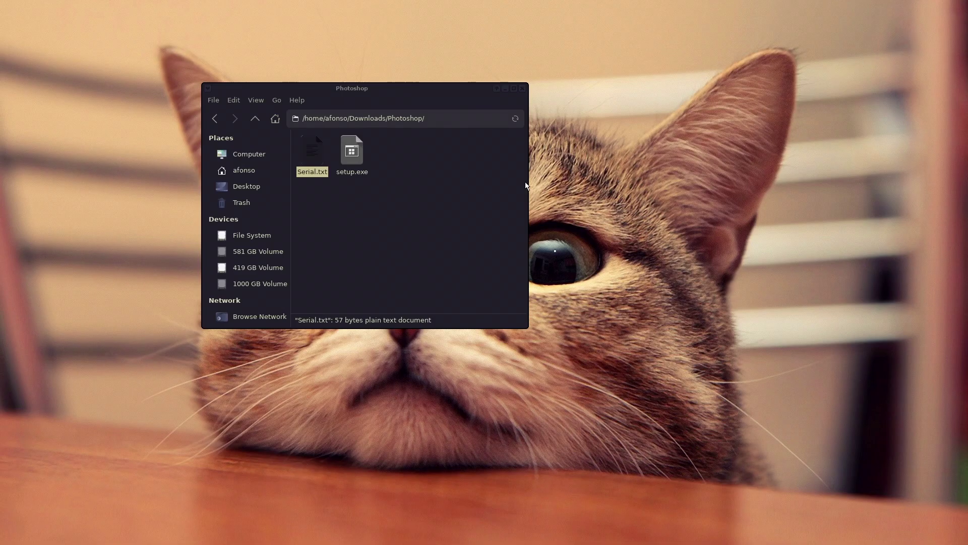
click(502, 198)
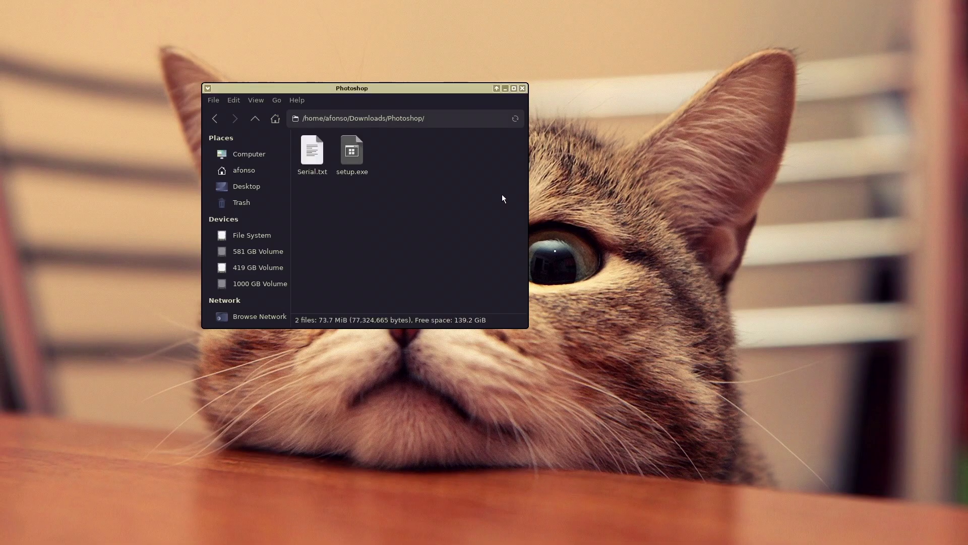